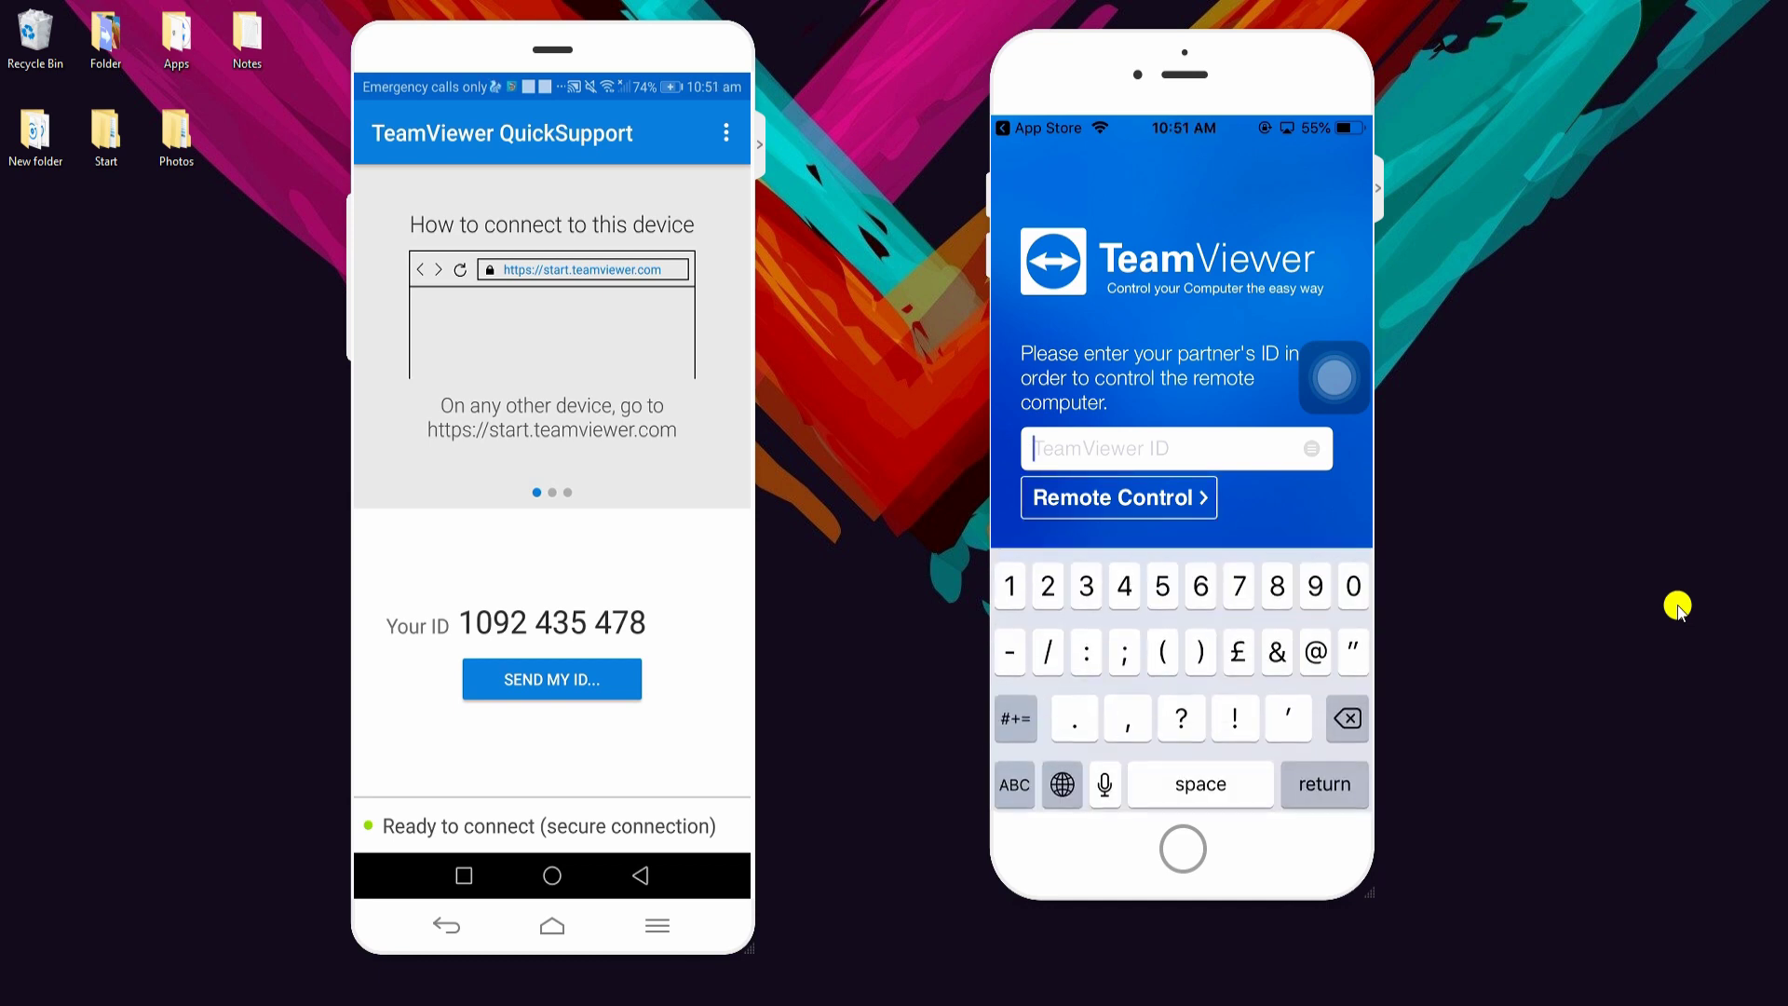
{"action": "type", "text": "1092"}
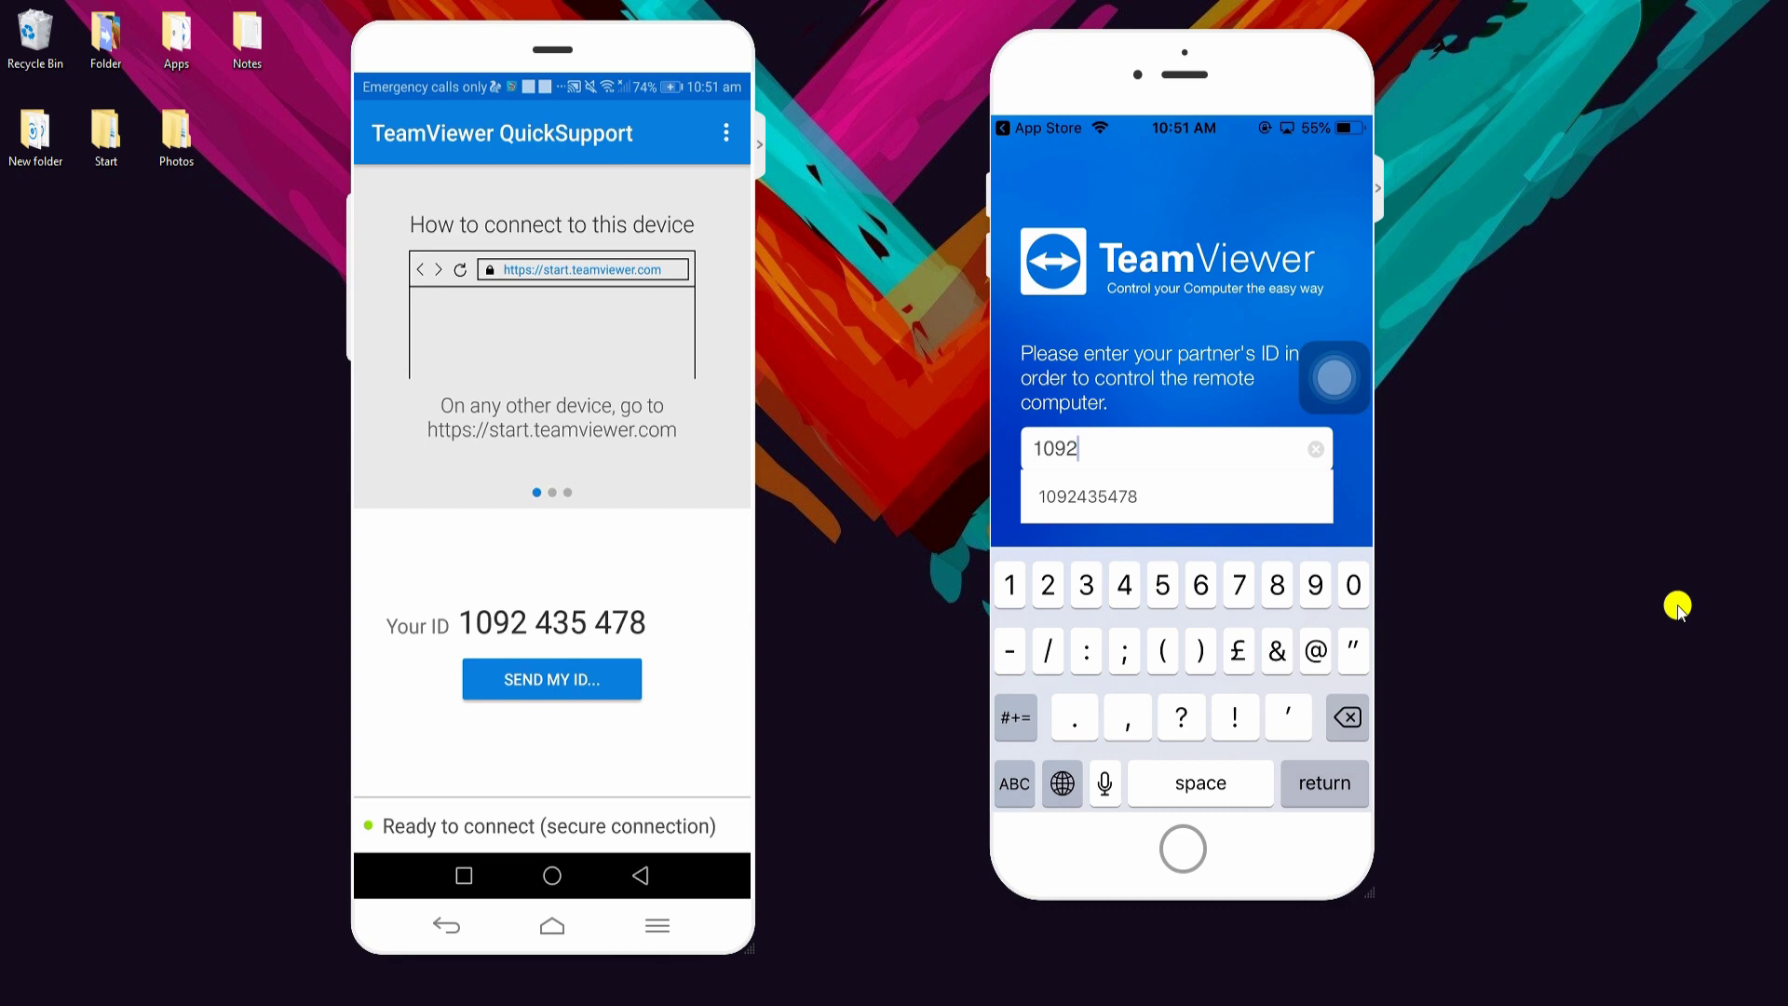
{"action": "type", "text": "435478"}
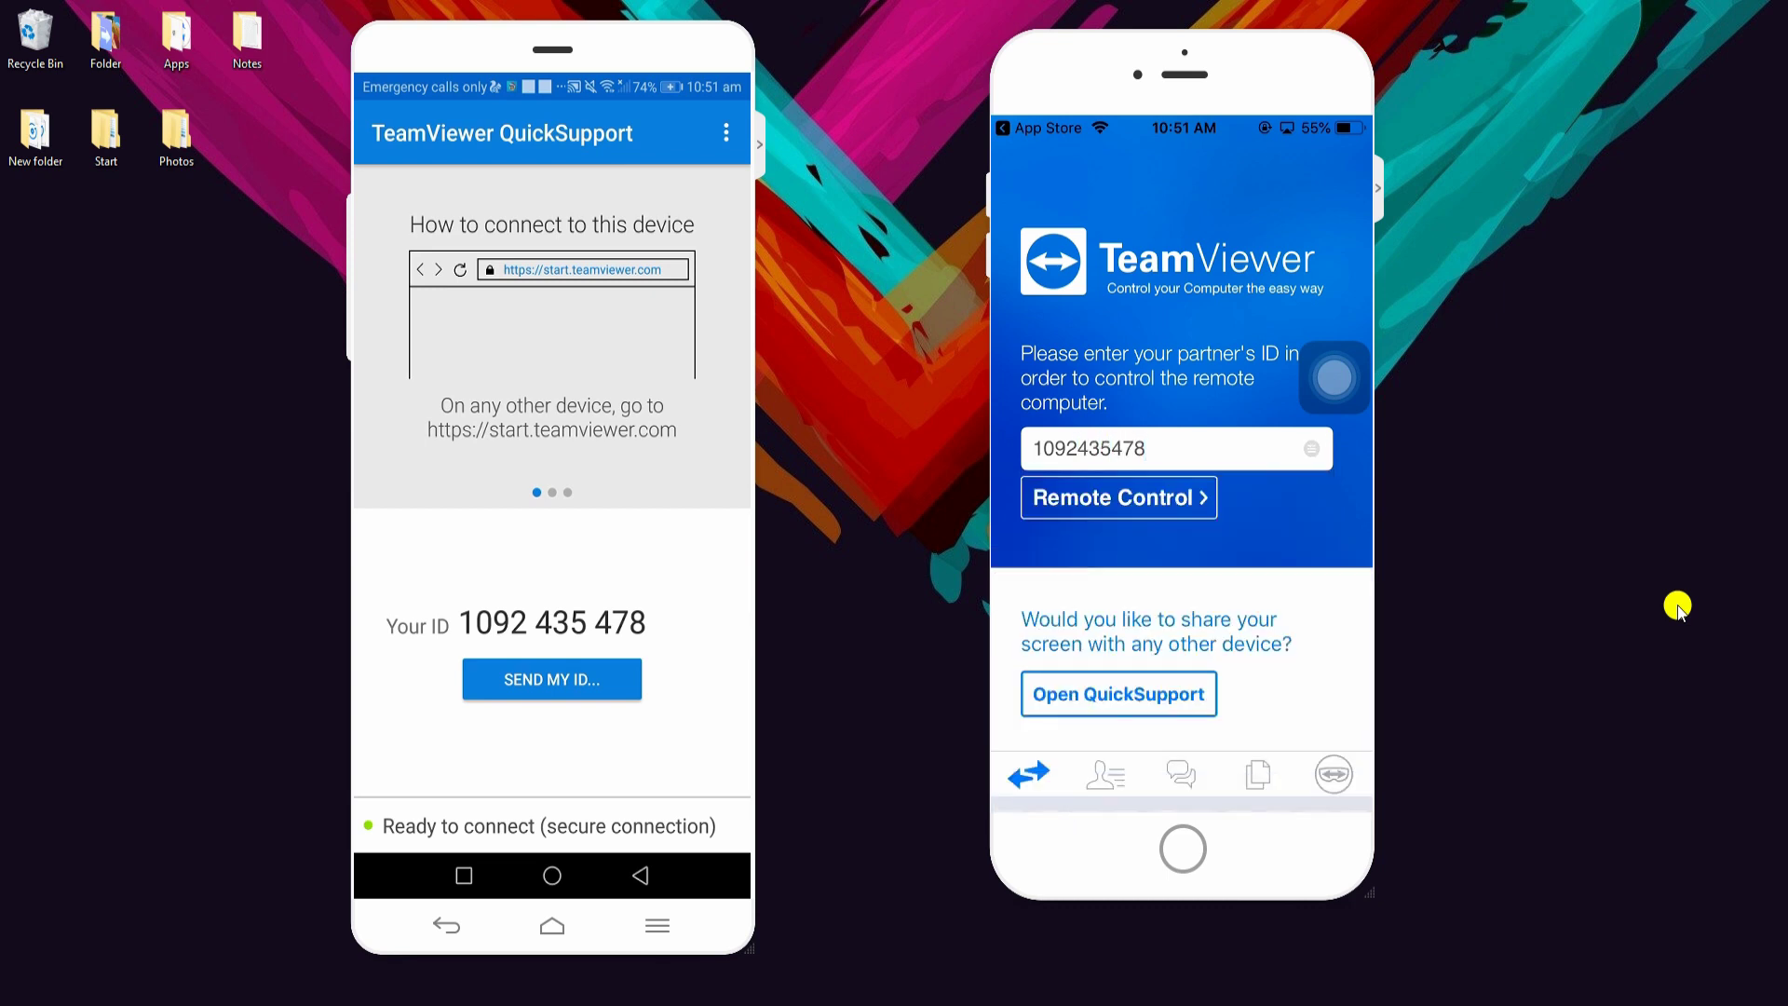